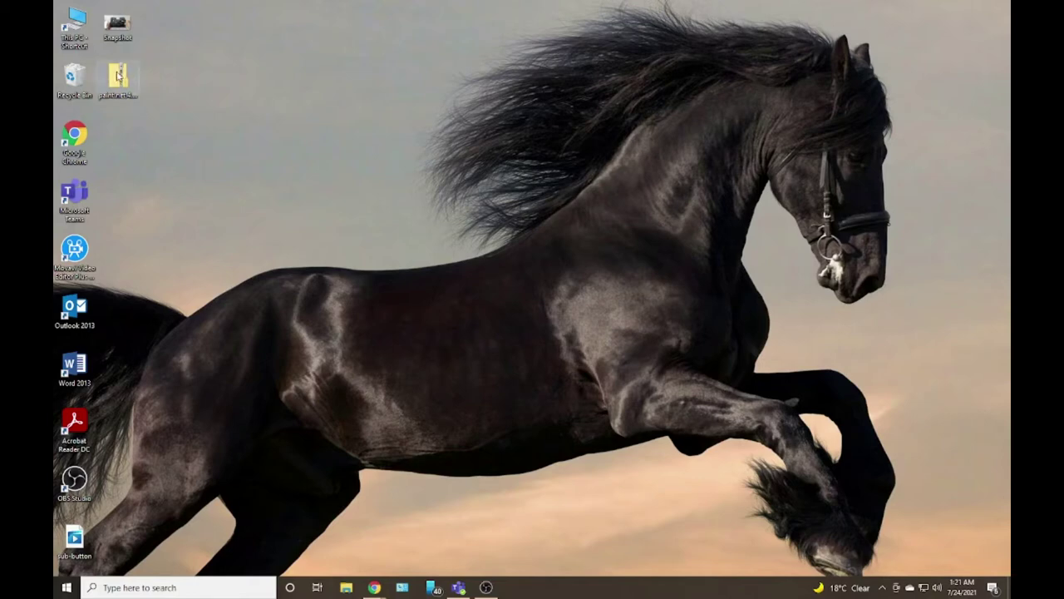
# Step: Move the paint.net 4.2.13 zip from the icon column to the centre of the desktop
pyautogui.moveTo(120, 79)
pyautogui.mouseDown()
pyautogui.moveTo(462, 197)
pyautogui.moveTo(508, 291)
pyautogui.mouseUp()
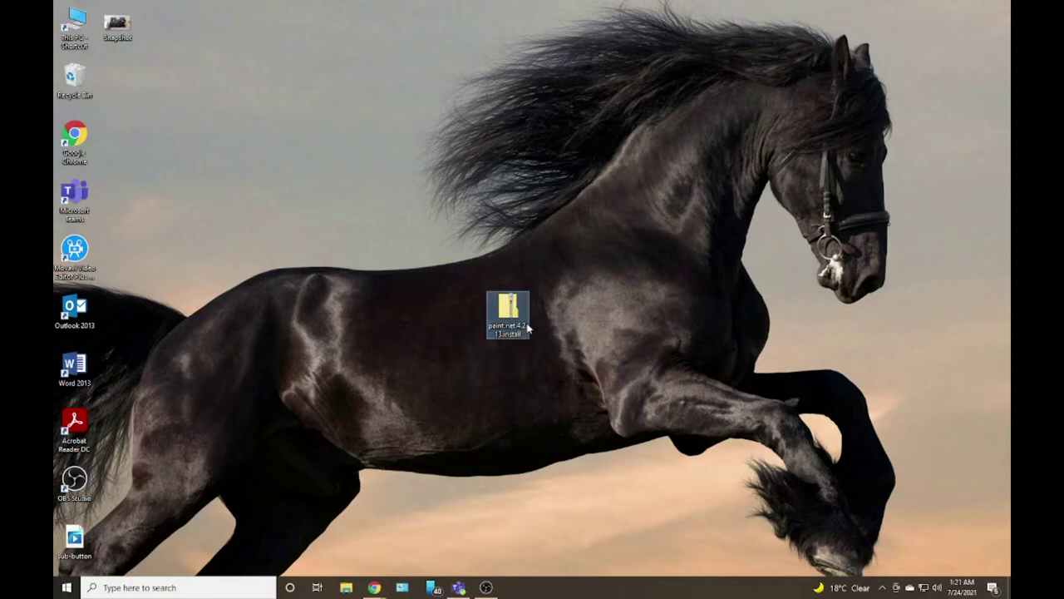
pyautogui.moveTo(374, 587)
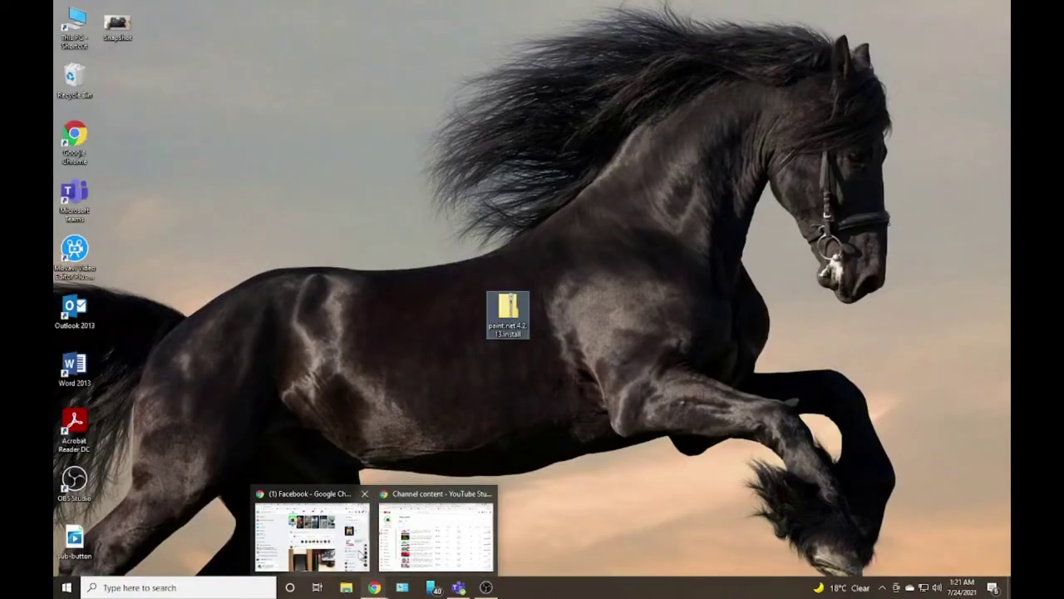
# Step: Clear away the Facebook browser window and a stray new browser window
pyautogui.click(346, 568)
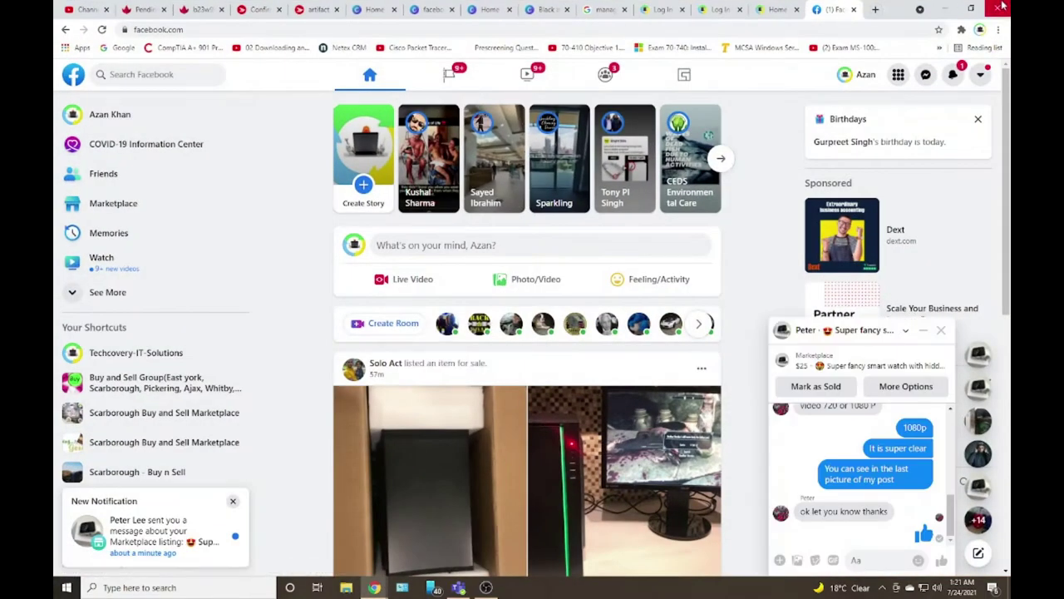
pyautogui.click(875, 9)
pyautogui.moveTo(827, 9); pyautogui.dragTo(295, 69)
pyautogui.hotkey('ctrl', 'w')
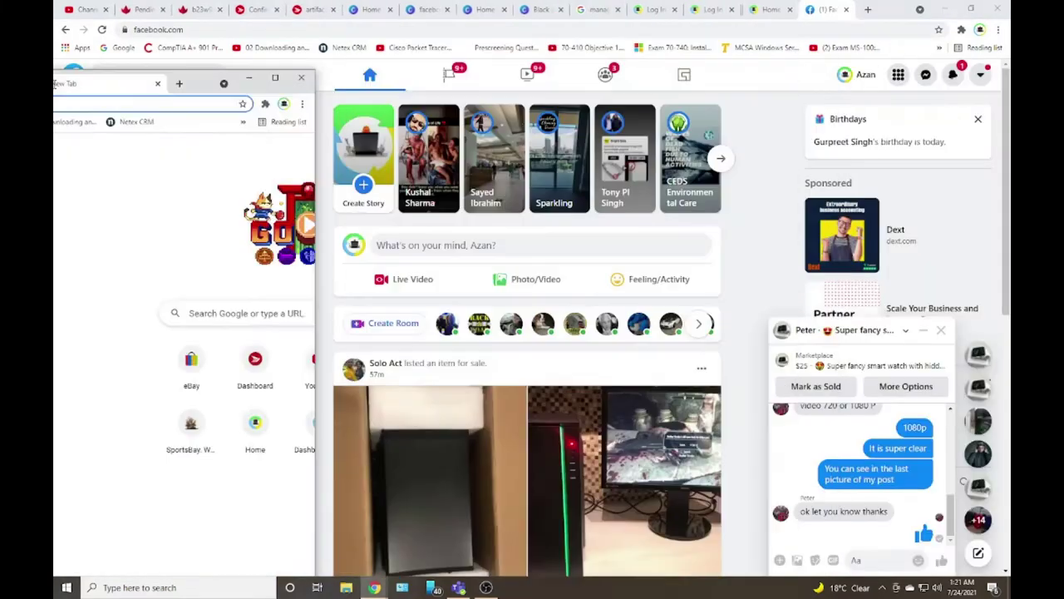
pyautogui.click(948, 8)
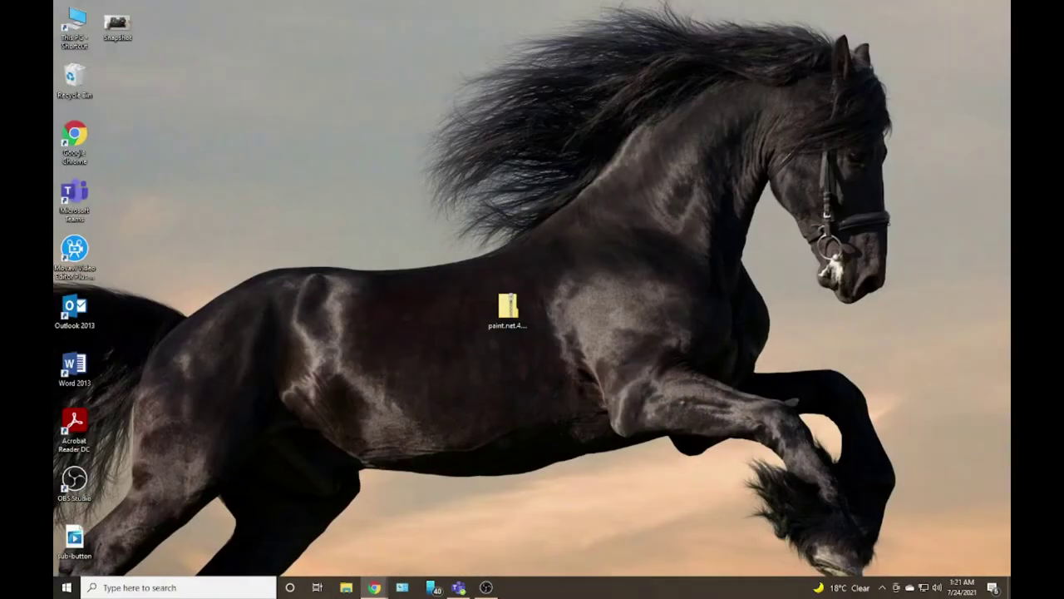
pyautogui.click(374, 587)
pyautogui.moveTo(91, 41); pyautogui.dragTo(522, 122)
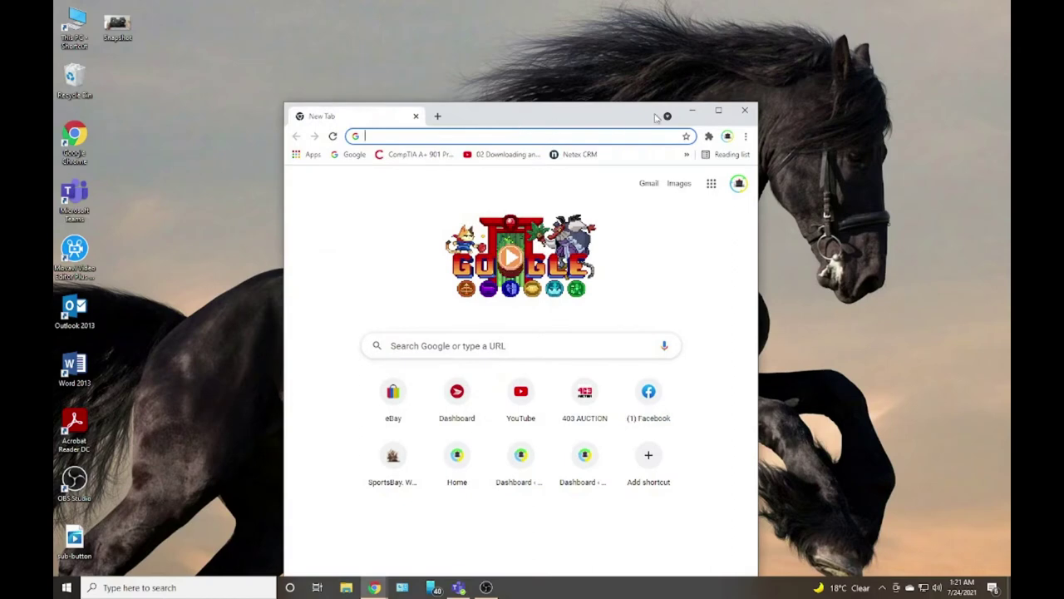
pyautogui.click(740, 113)
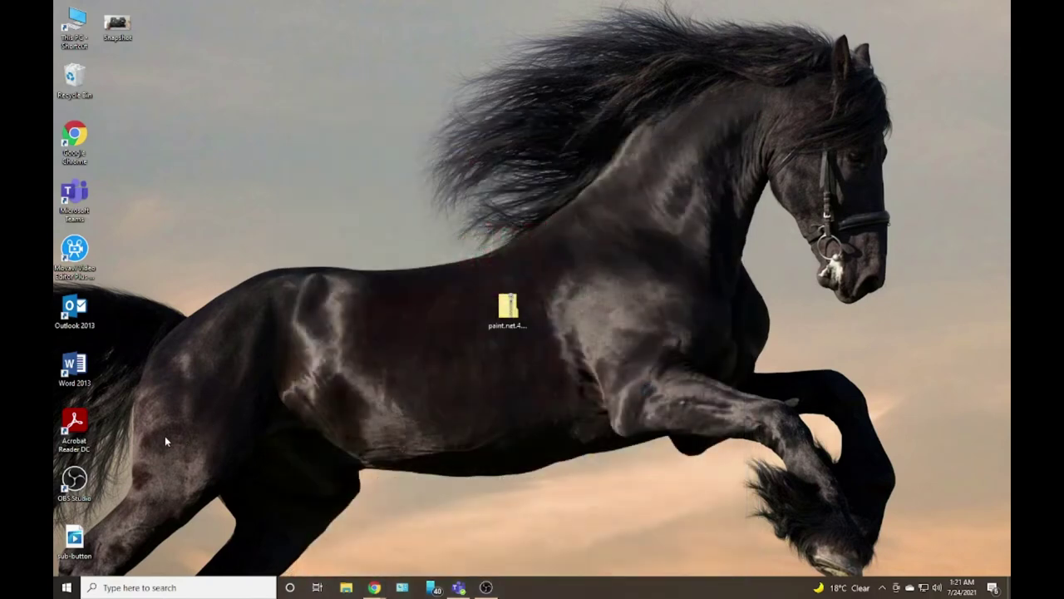
# Step: Launch Chrome maximized, search 'download winrar', and open the WinRAR results in new tabs
pyautogui.doubleClick(89, 138)
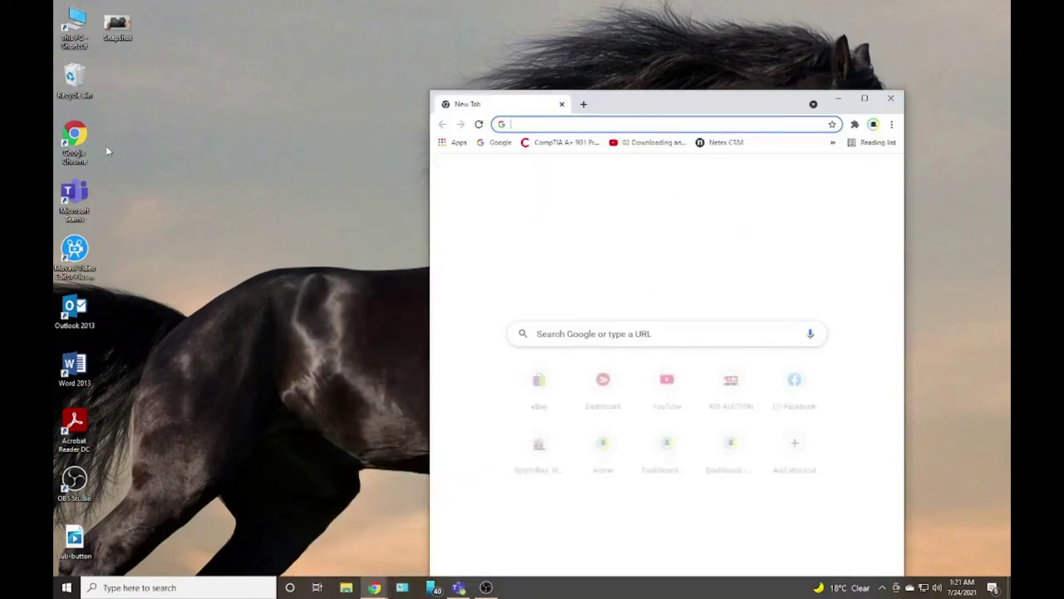
pyautogui.doubleClick(670, 108)
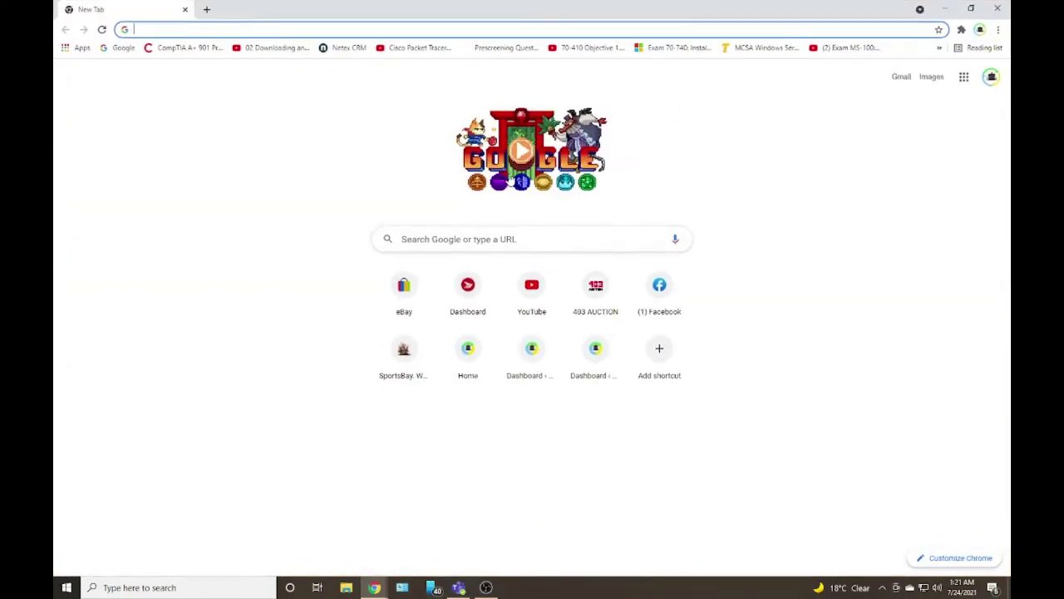
pyautogui.write('downlo')
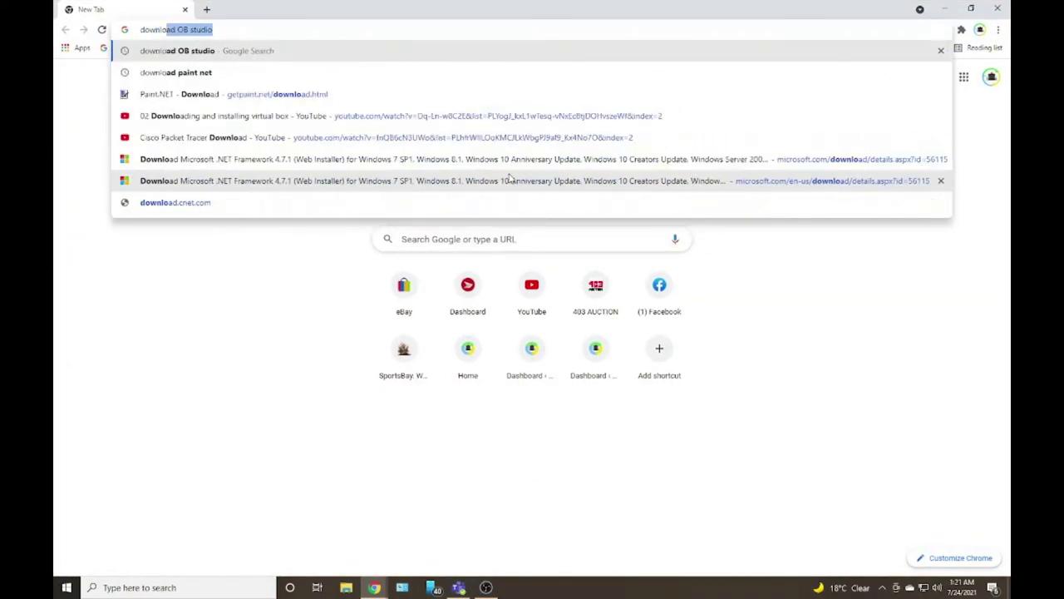
pyautogui.write('ad win')
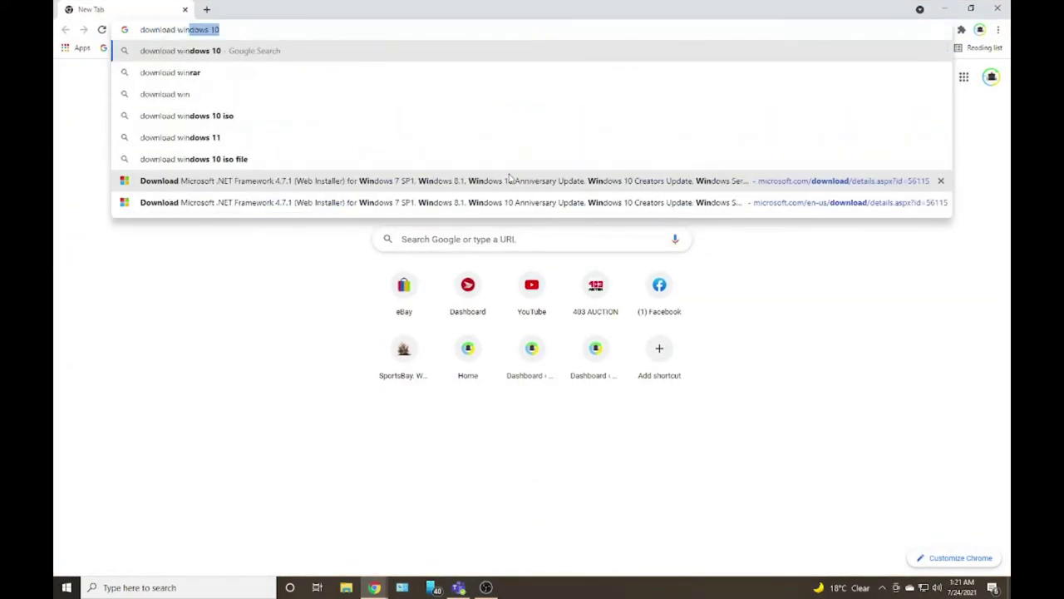
pyautogui.write('rar')
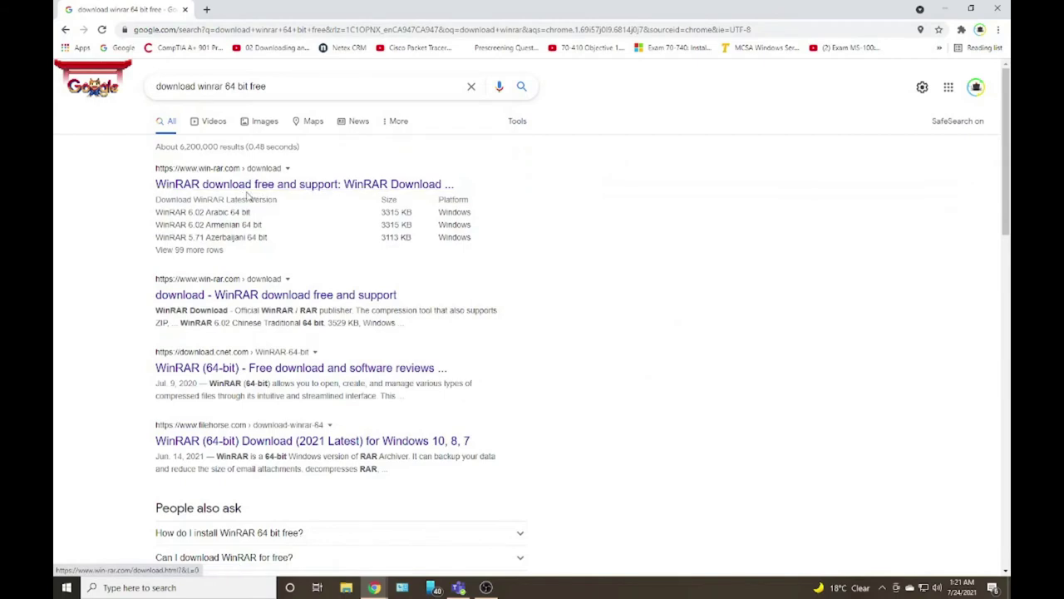
pyautogui.middleClick(249, 185)
pyautogui.middleClick(249, 294)
pyautogui.click(307, 11)
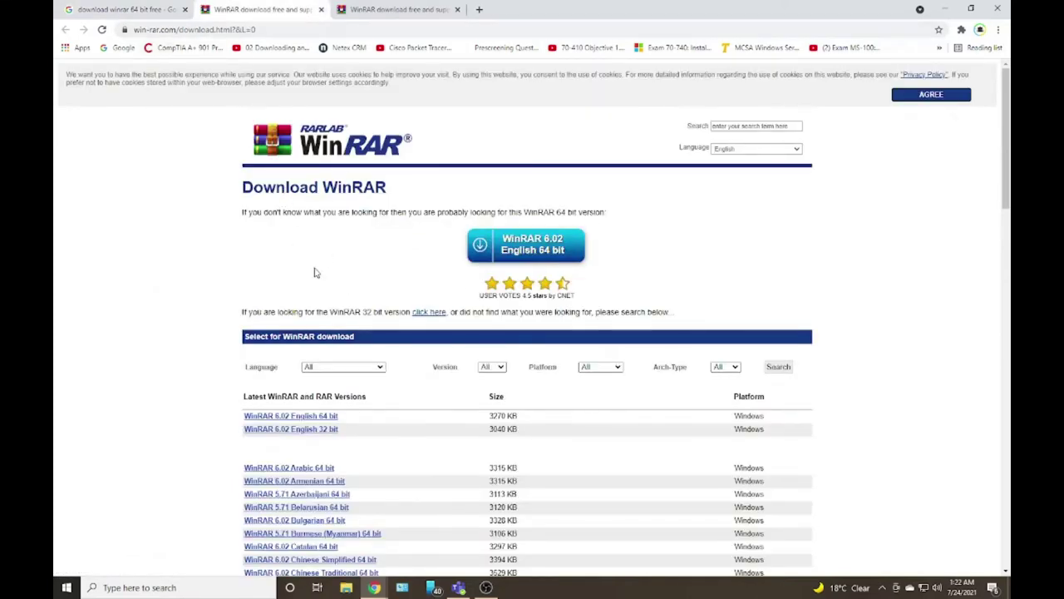
# Step: Save the WinRAR 6.02 English 64 bit installer to the Desktop, then minimize Chrome
pyautogui.scroll(-1, 308, 316)
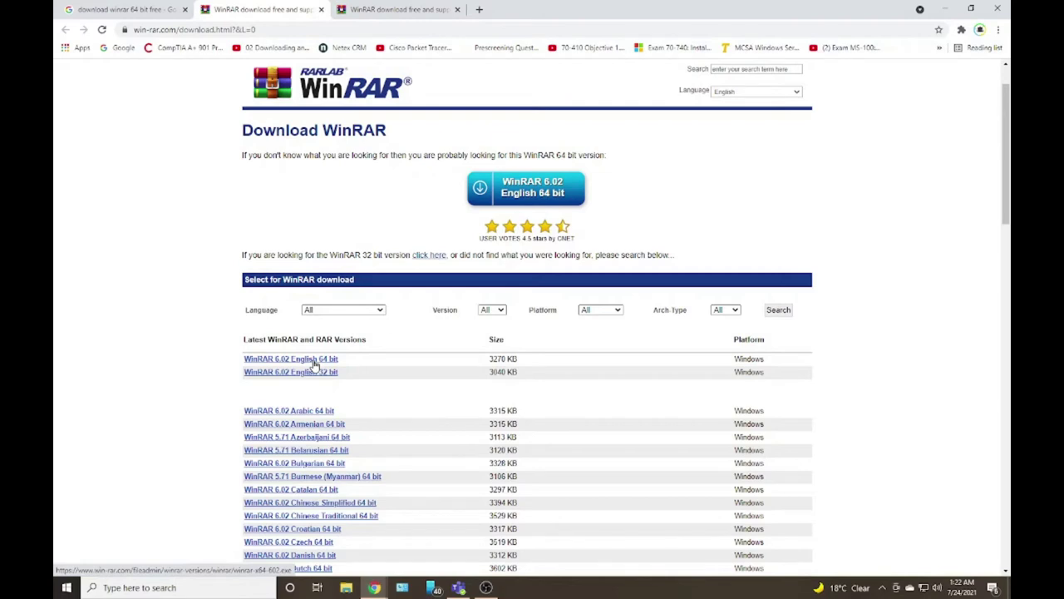
pyautogui.scroll(-2, 315, 366)
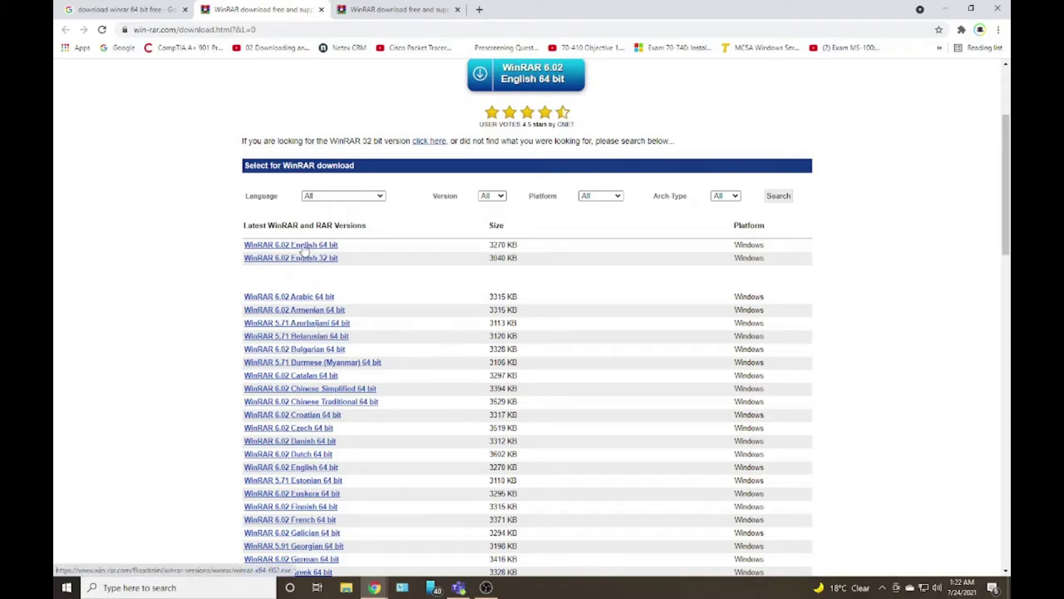
pyautogui.click(304, 246)
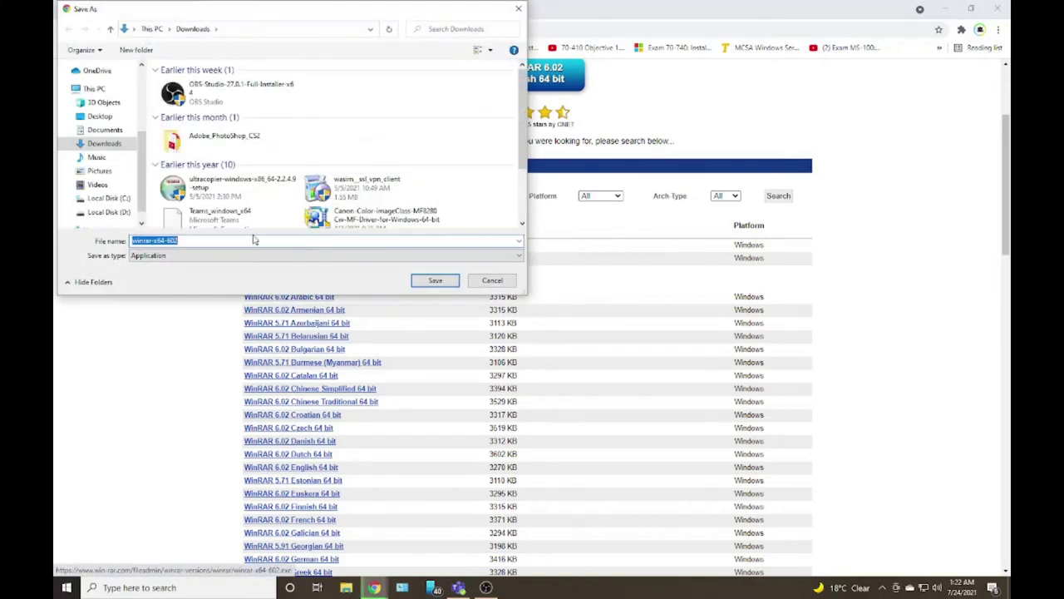
pyautogui.click(100, 117)
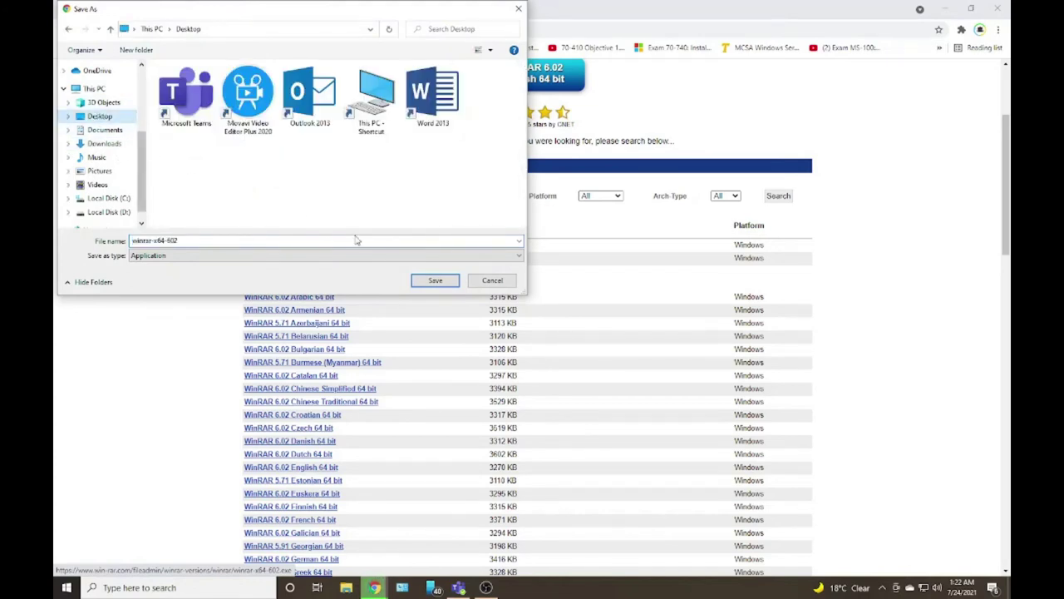
pyautogui.click(441, 284)
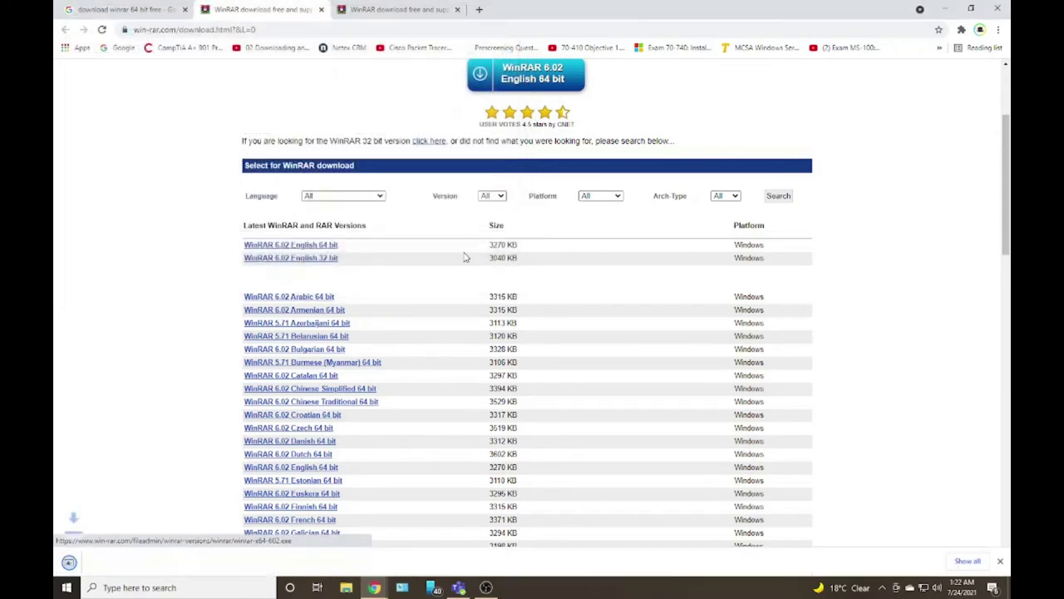
pyautogui.click(944, 5)
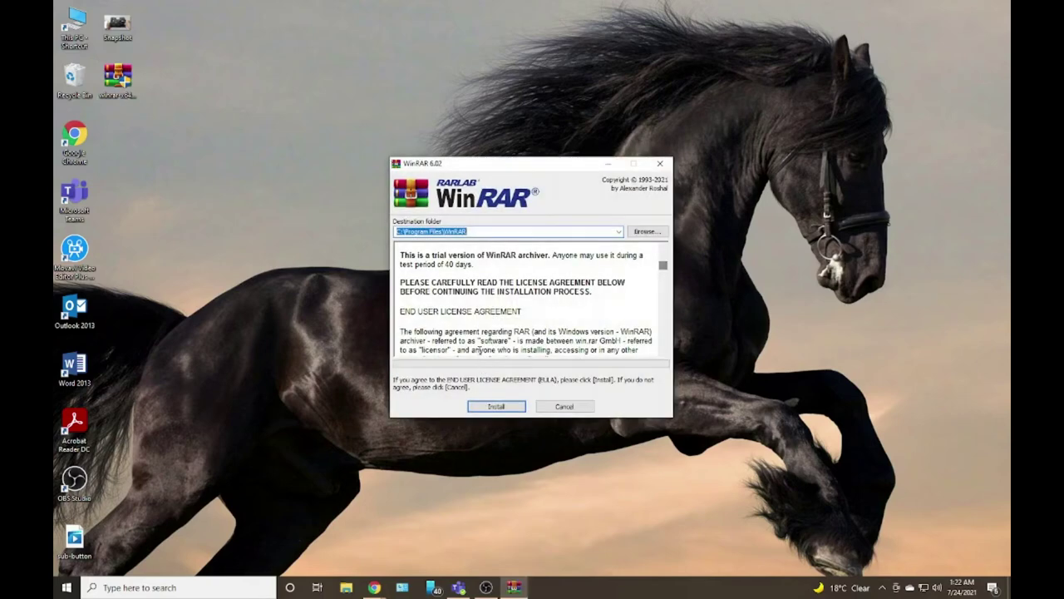
# Step: Install WinRAR 6.02 with the default file associations and finish setup with Done
pyautogui.click(494, 407)
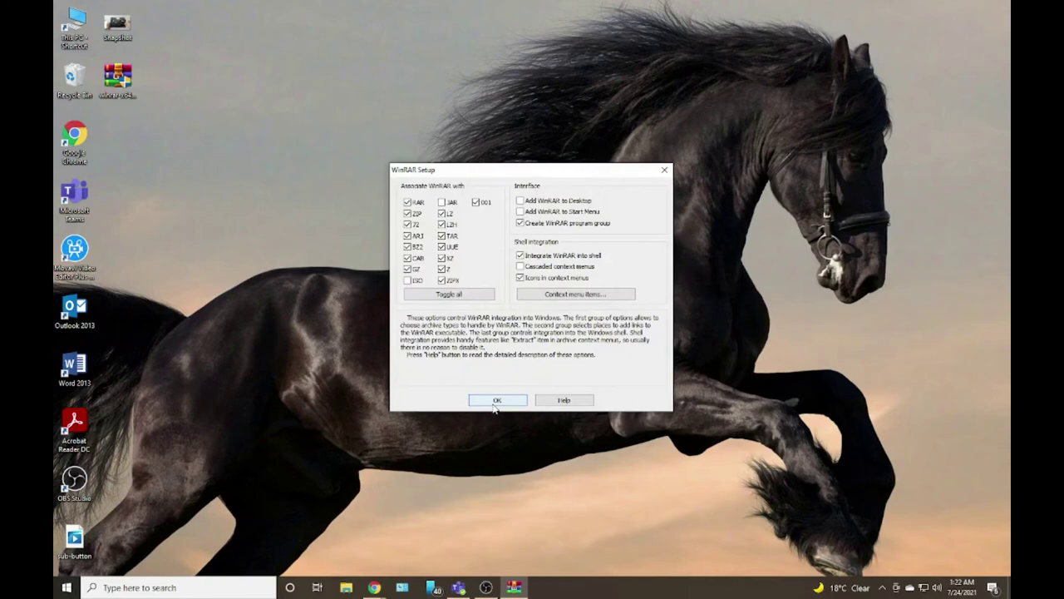
pyautogui.click(494, 403)
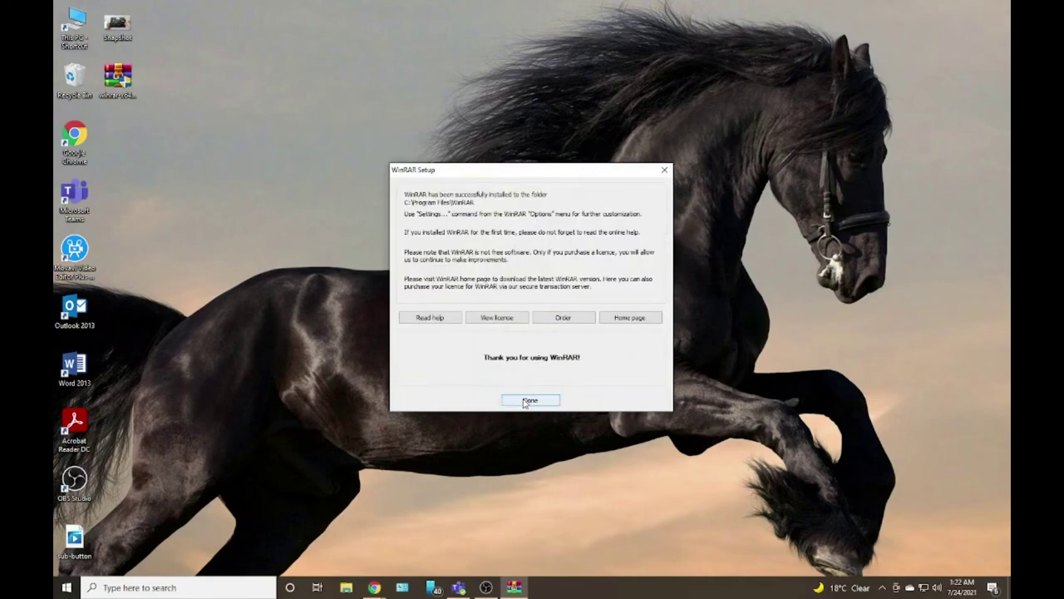
pyautogui.click(524, 401)
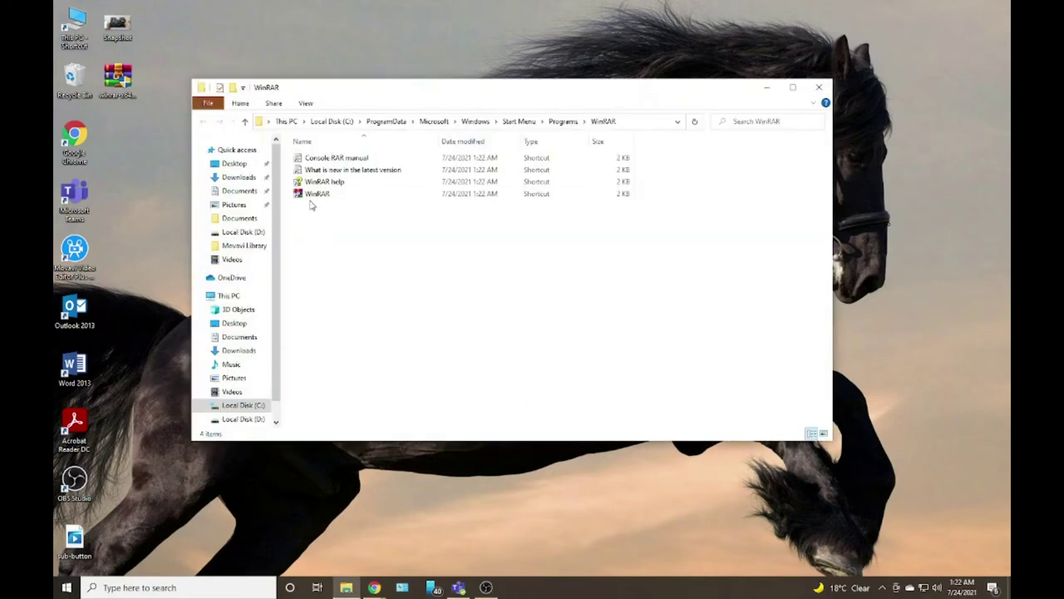
# Step: Send the WinRAR shortcut to the desktop and close the WinRAR program folder
pyautogui.doubleClick(310, 192)
pyautogui.rightClick(310, 193)
pyautogui.moveTo(395, 385)
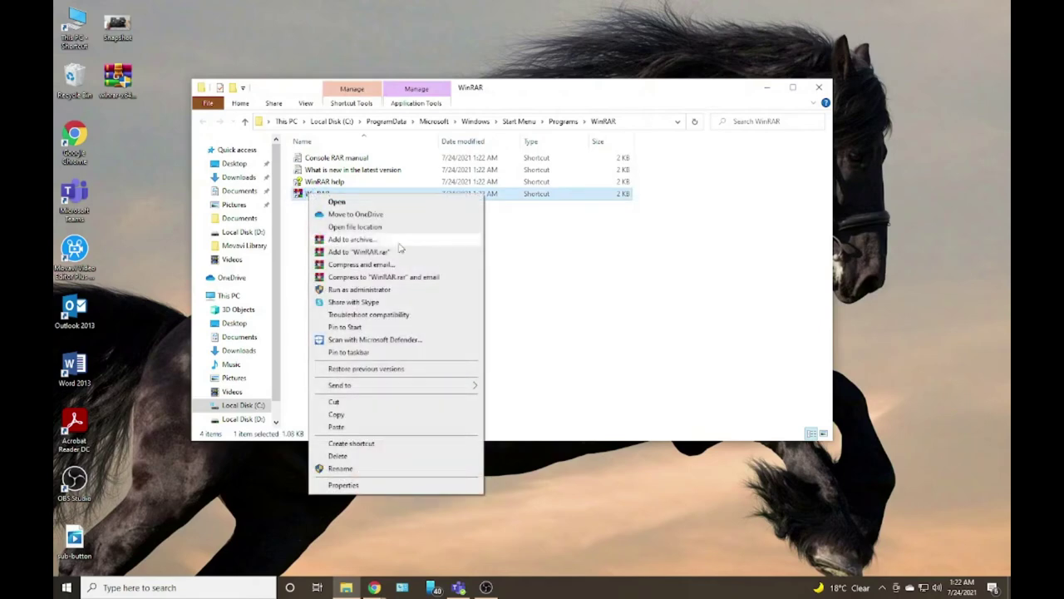
pyautogui.click(517, 410)
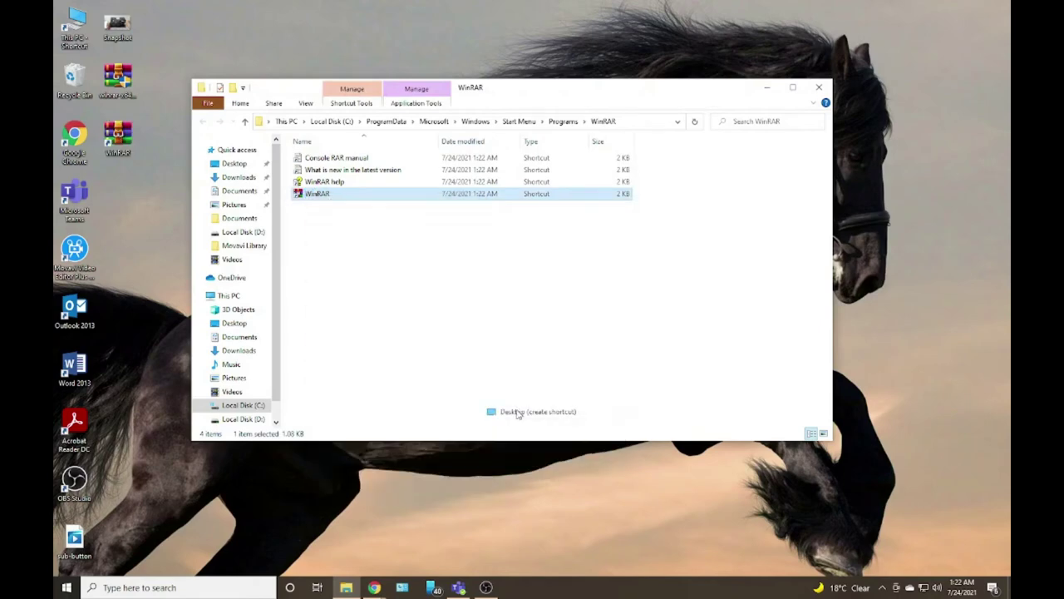
pyautogui.click(819, 86)
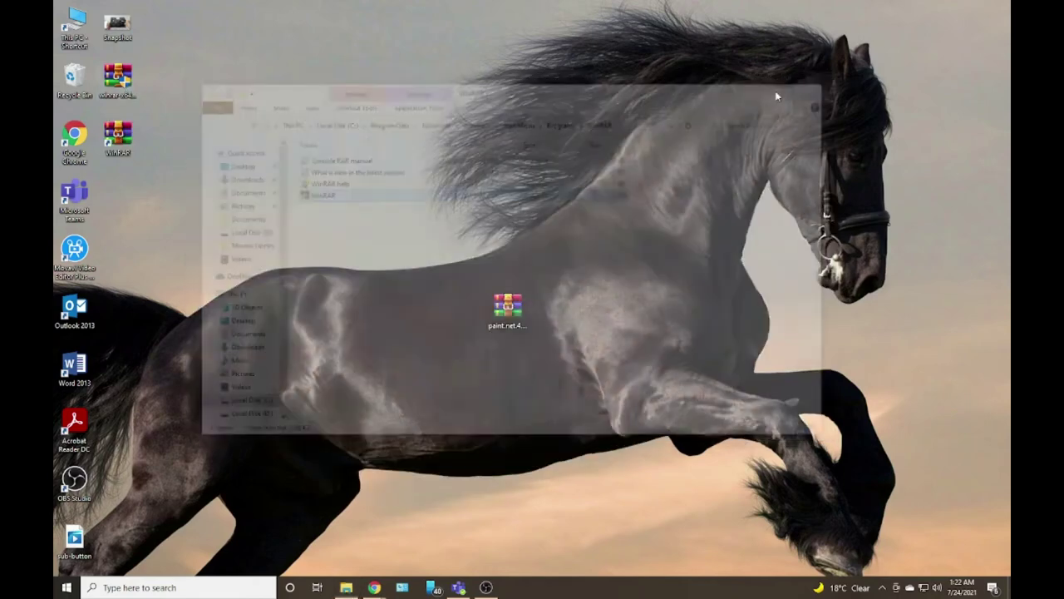
# Step: Delete the WinRAR installer and place the WinRAR shortcut beside the Recycle Bin
pyautogui.rightClick(123, 86)
pyautogui.click(178, 412)
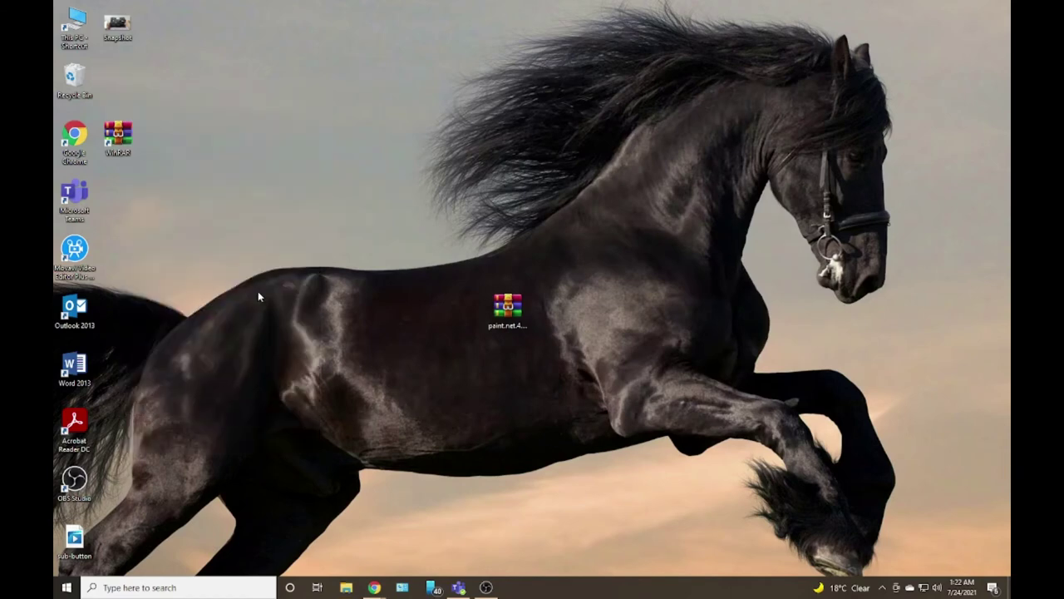
pyautogui.moveTo(125, 147); pyautogui.dragTo(123, 85)
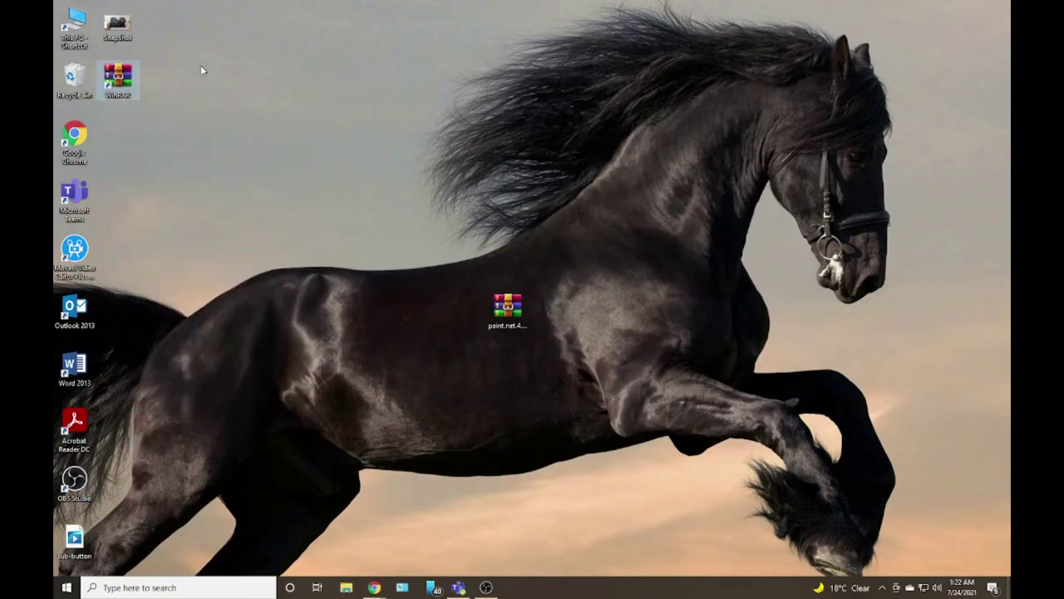
# Step: Empty the Recycle Bin and move the paint.net zip beside the Chrome icon
pyautogui.rightClick(81, 76)
pyautogui.click(125, 94)
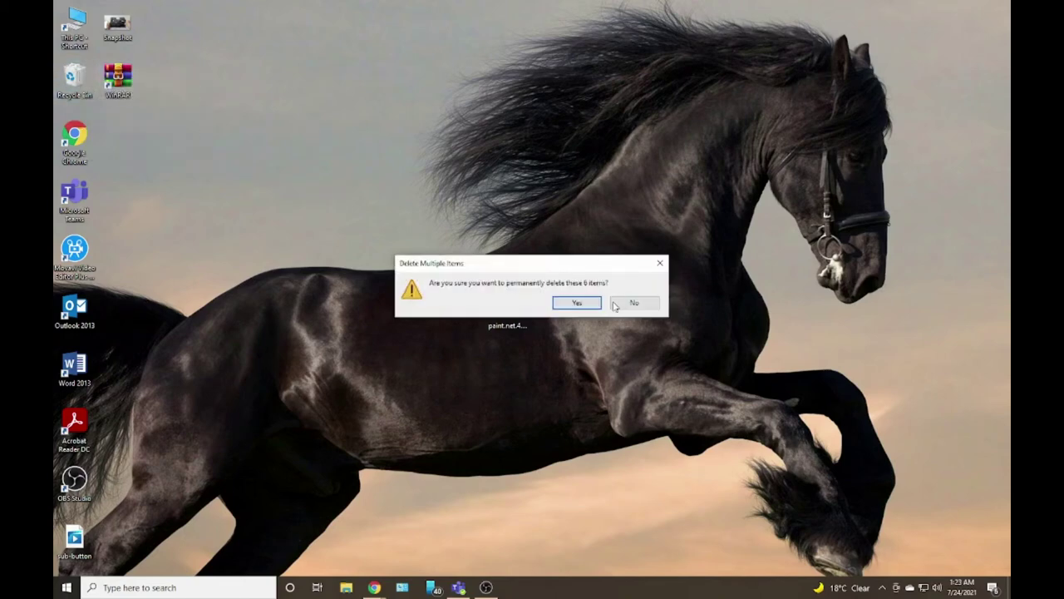
pyautogui.click(586, 302)
pyautogui.moveTo(507, 308); pyautogui.dragTo(125, 143)
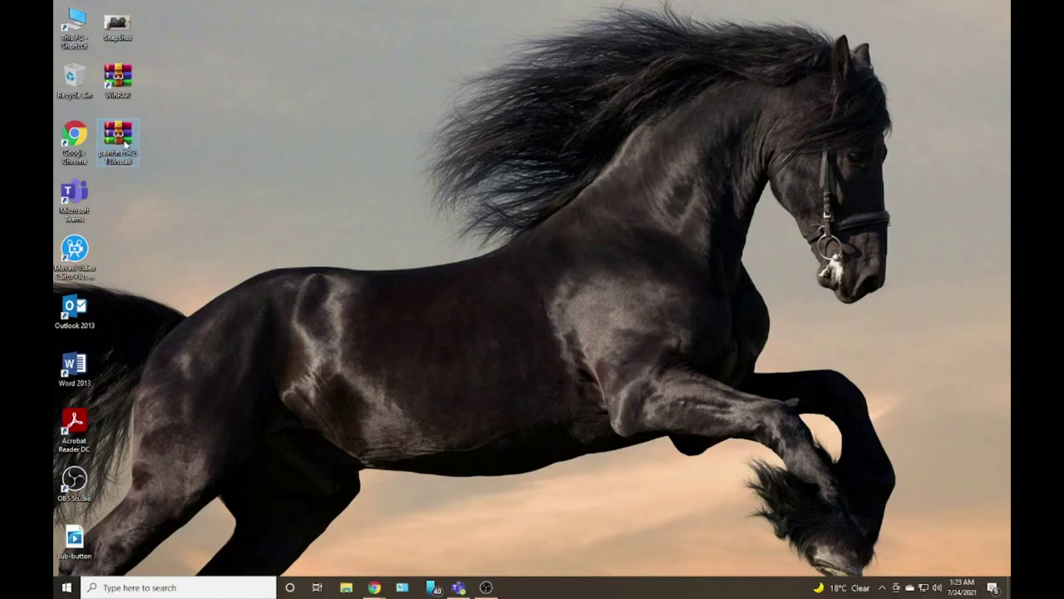
pyautogui.rightClick(121, 142)
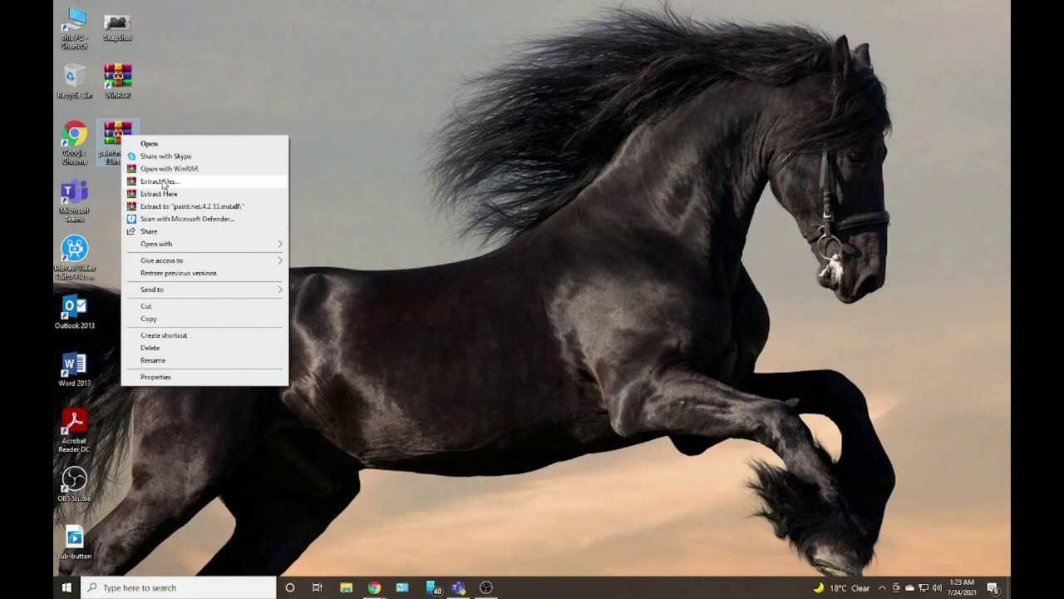
pyautogui.click(158, 181)
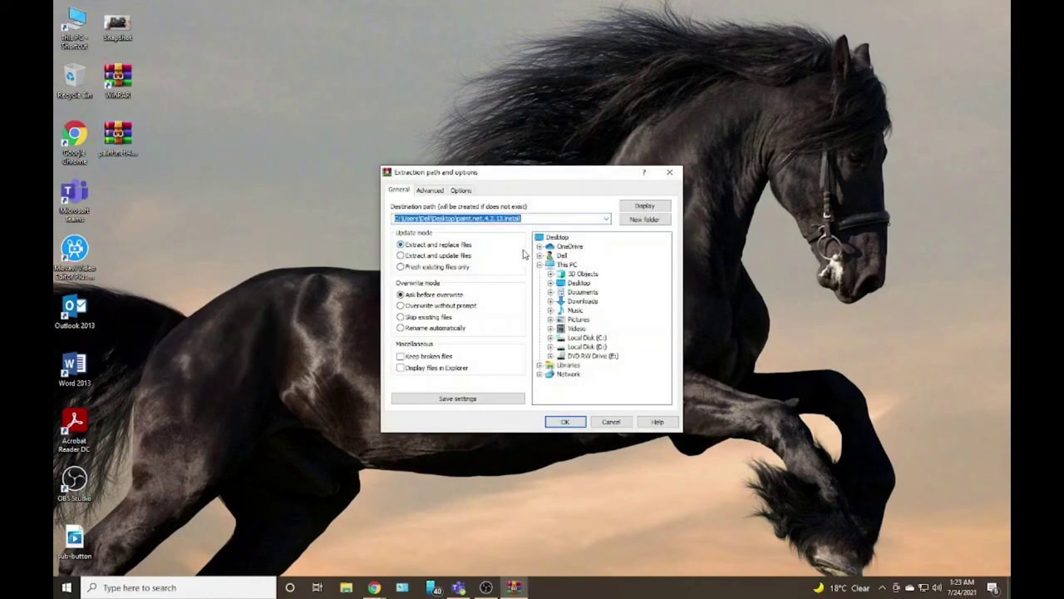
pyautogui.click(579, 284)
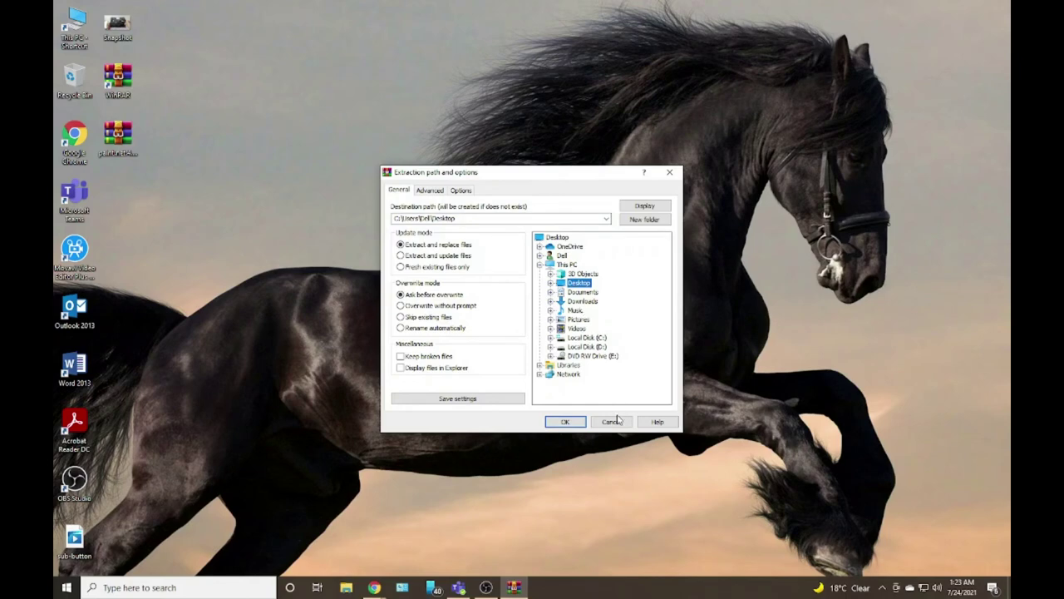
pyautogui.click(582, 302)
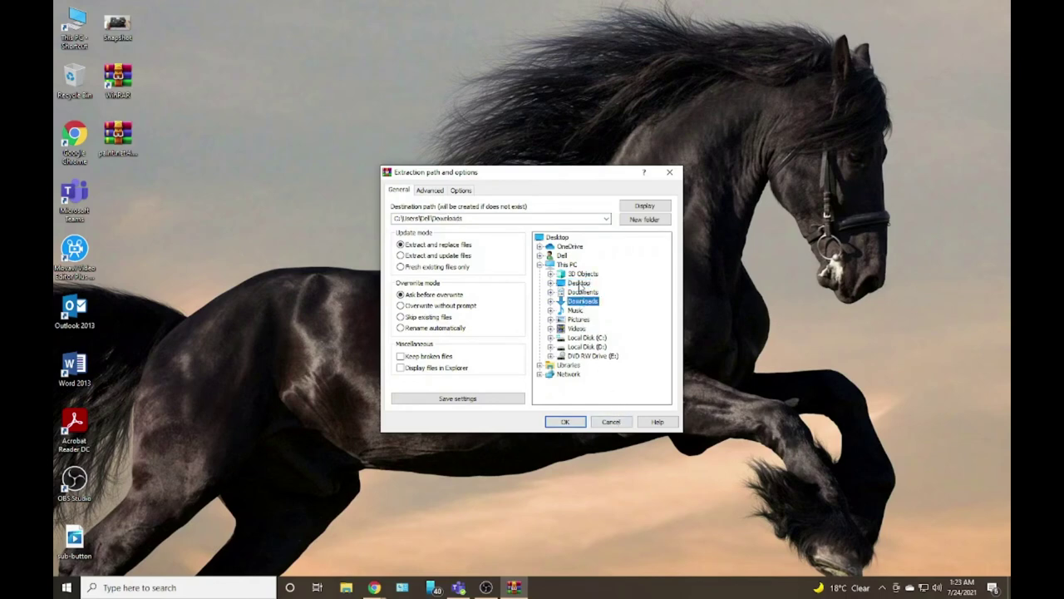
pyautogui.click(613, 422)
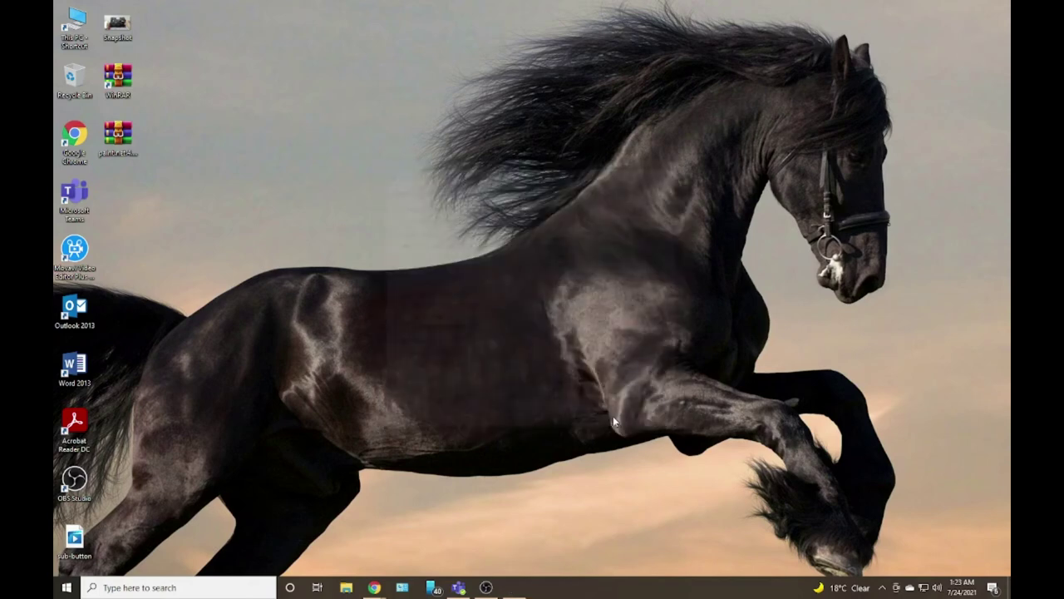
pyautogui.rightClick(126, 137)
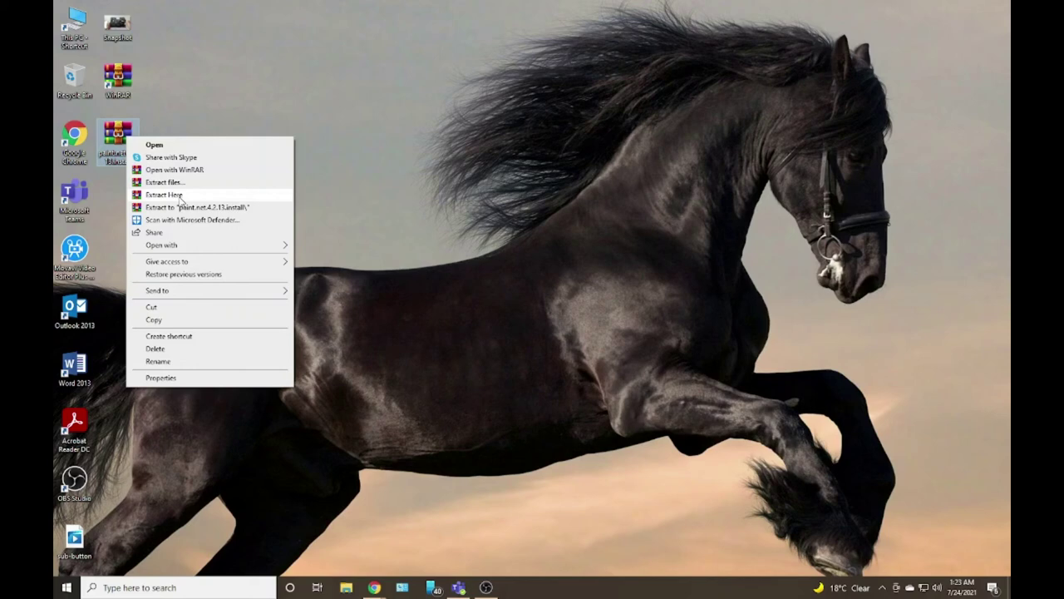
# Step: Extract the paint.net zip onto the desktop and launch the extracted paint.net installer
pyautogui.click(179, 196)
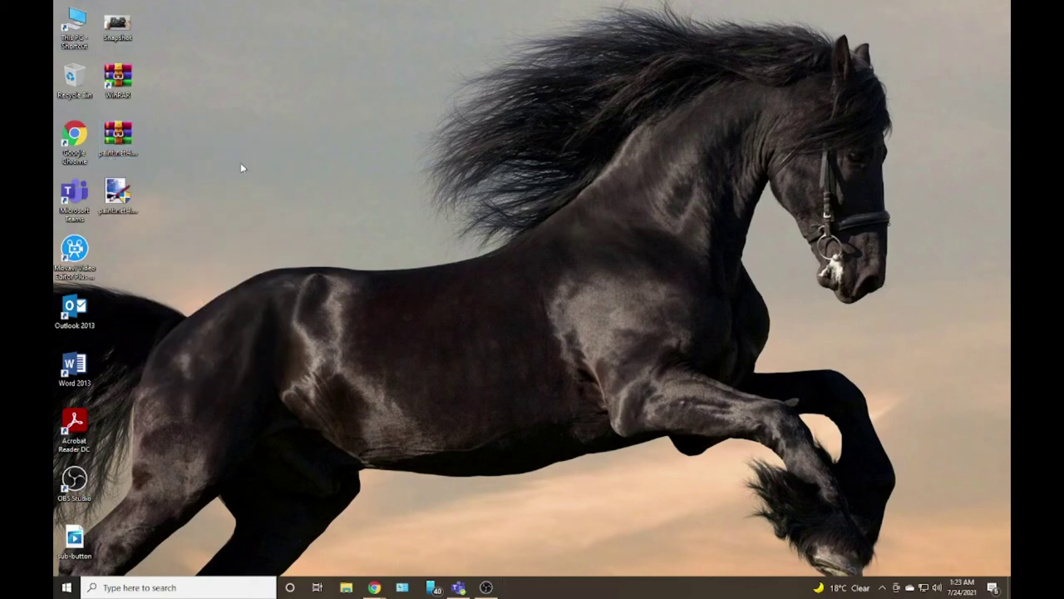
pyautogui.click(116, 192)
pyautogui.doubleClick(117, 193)
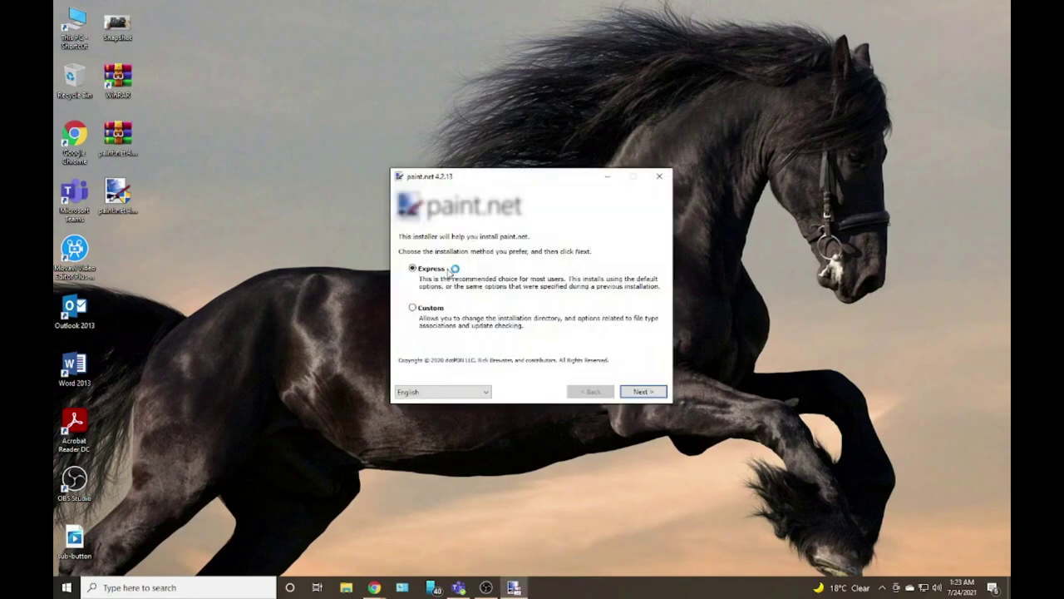
# Step: Continue with Express installation, accept the license agreement, and start installing paint.net
pyautogui.click(646, 392)
pyautogui.click(508, 370)
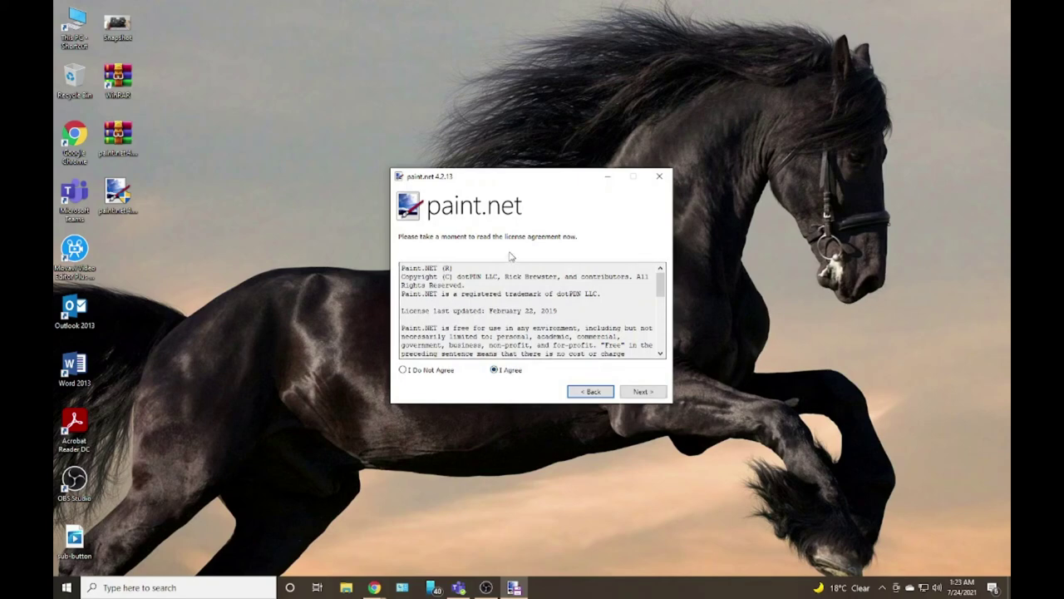
pyautogui.click(645, 392)
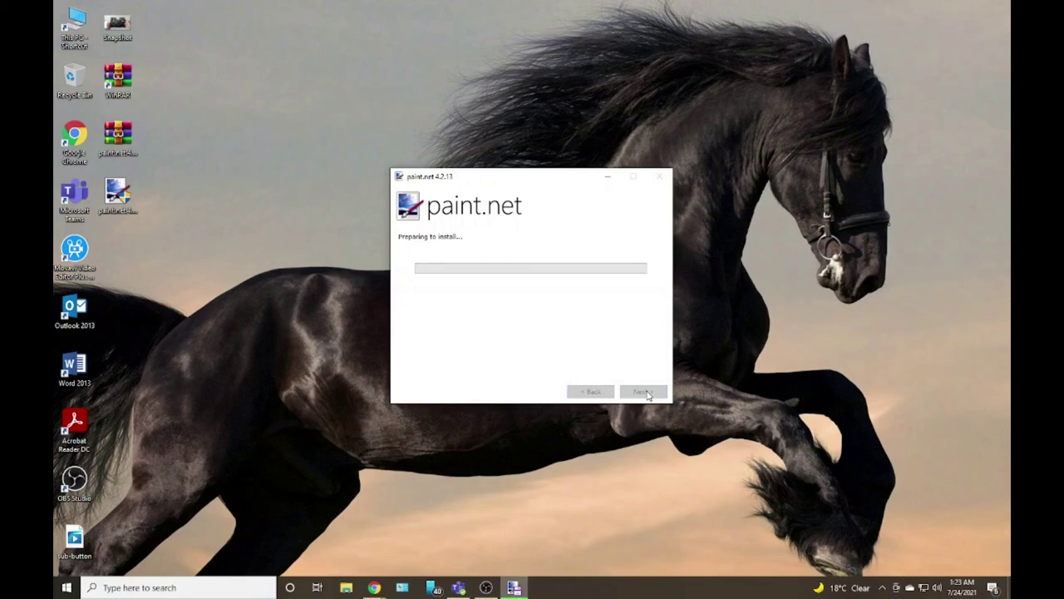